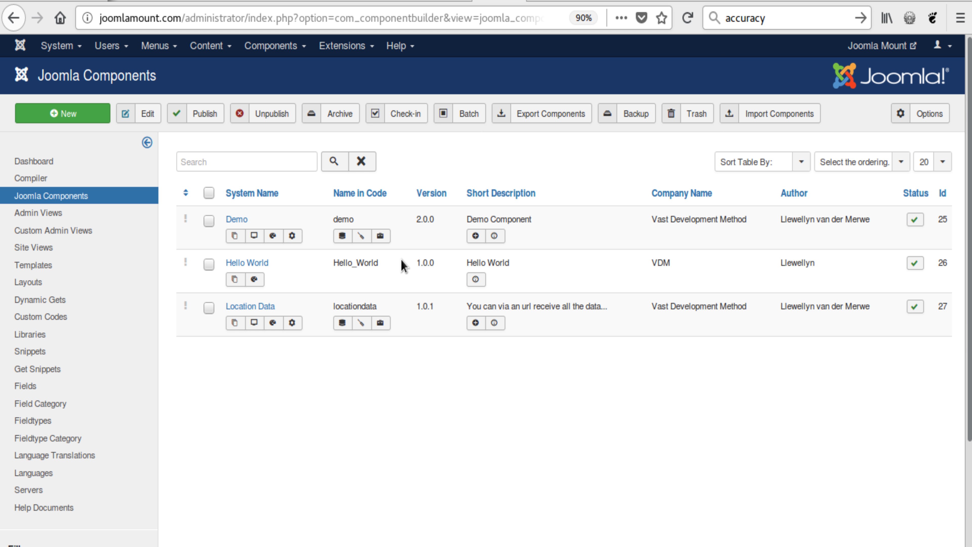
Fetch the "Sermondistributor - paid" package from the VDM Packages in the component importer.
{"action": "left_click", "coordinate": [773, 115]}
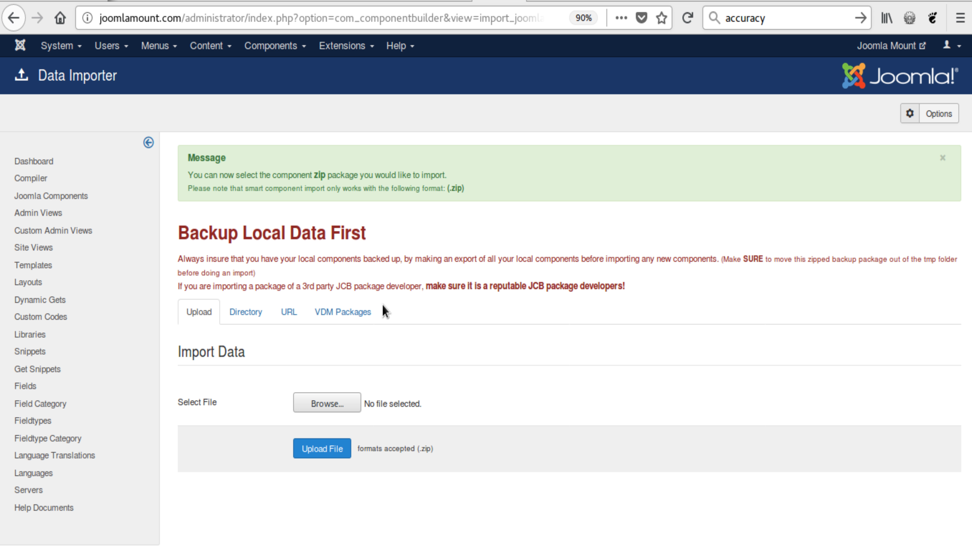
{"action": "left_click", "coordinate": [358, 312]}
{"action": "scroll", "coordinate": [605, 325], "scroll_direction": "down", "scroll_amount": 1}
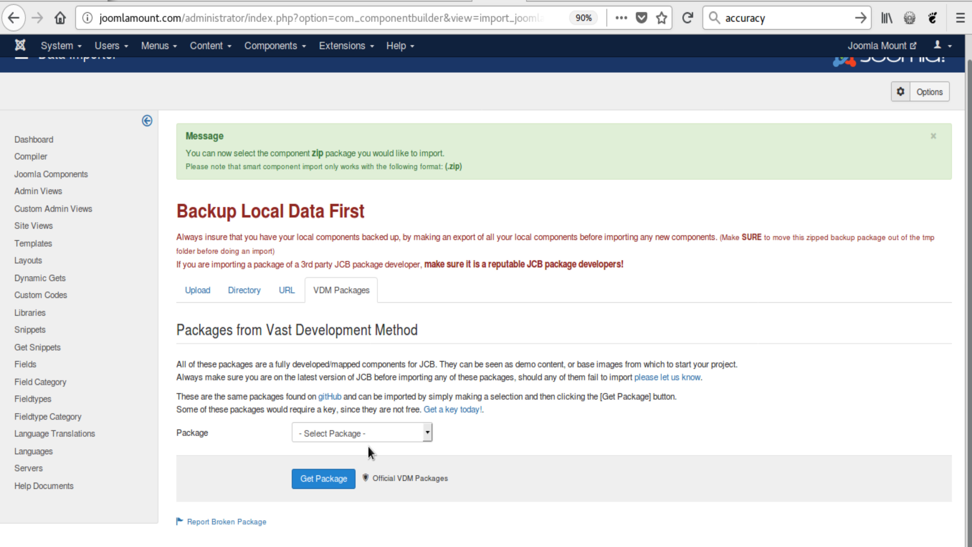
{"action": "left_click", "coordinate": [371, 435]}
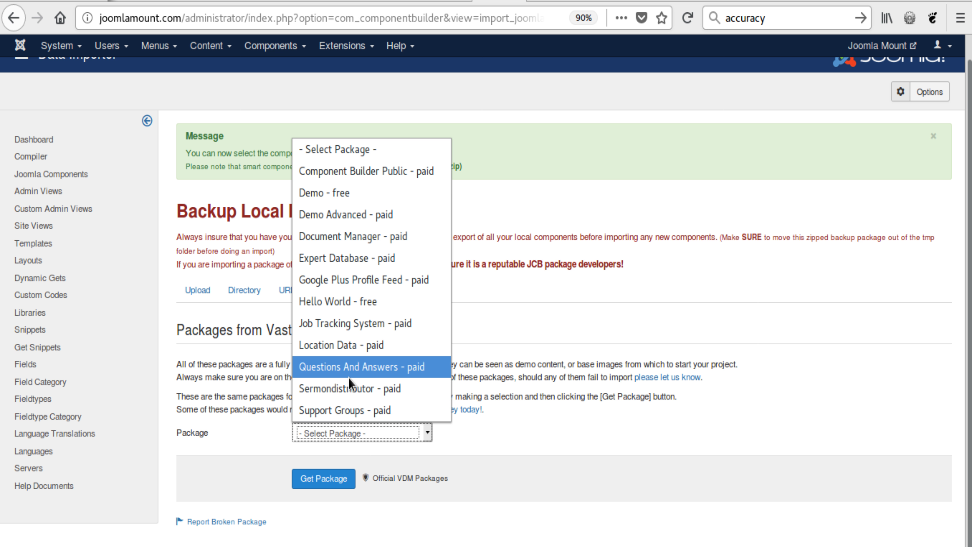
{"action": "left_click", "coordinate": [355, 391]}
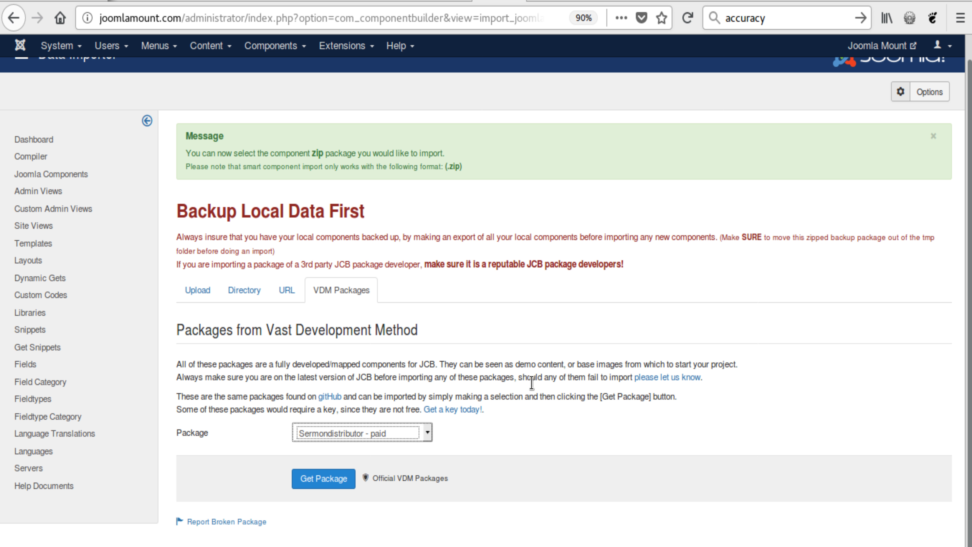
{"action": "left_click", "coordinate": [513, 432]}
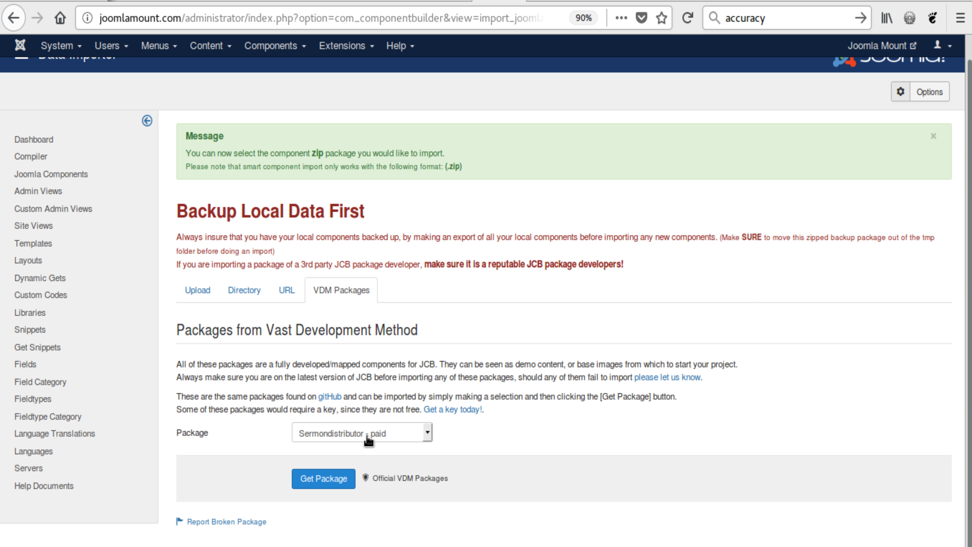
{"action": "left_click", "coordinate": [330, 486]}
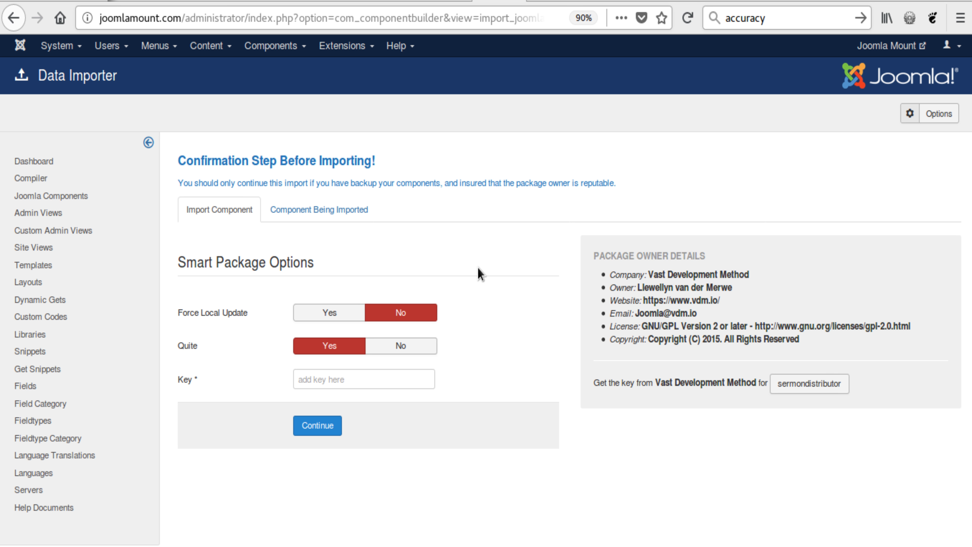
Review the details of the component being imported, then return to the import options.
{"action": "left_click", "coordinate": [329, 211]}
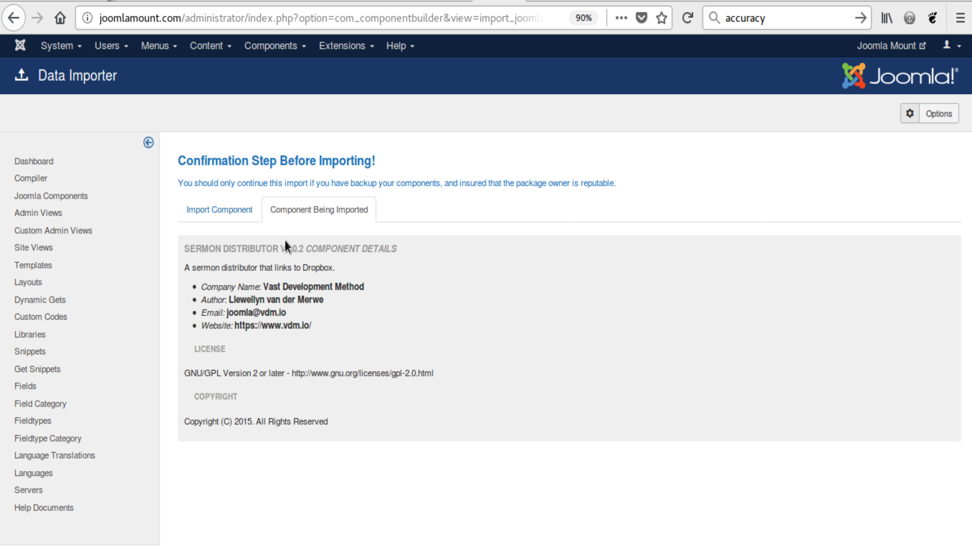
{"action": "left_click_drag", "start_coordinate": [184, 249], "coordinate": [306, 250]}
{"action": "left_click", "coordinate": [569, 329]}
{"action": "left_click", "coordinate": [208, 214]}
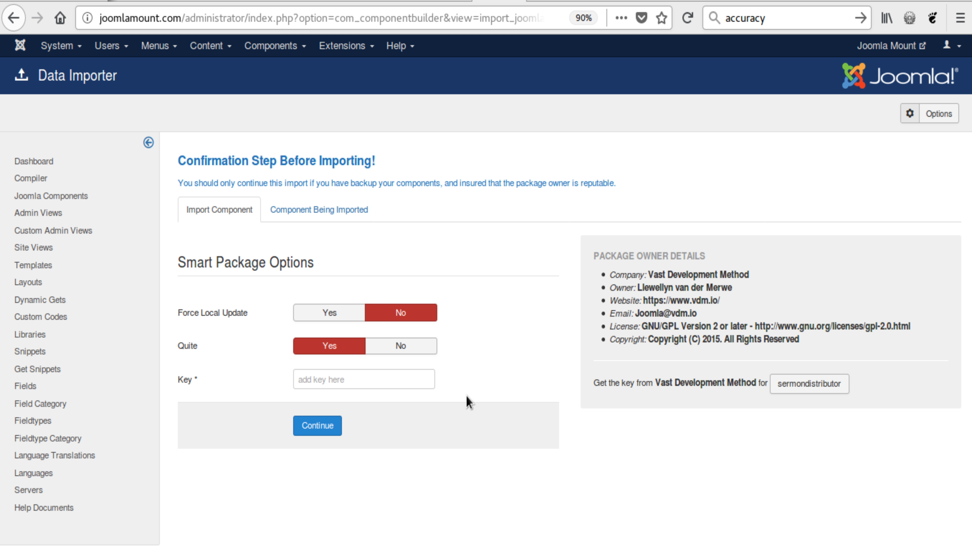
Import the package with Quite set to No and Force Local Update set to Yes.
{"action": "left_click", "coordinate": [327, 378]}
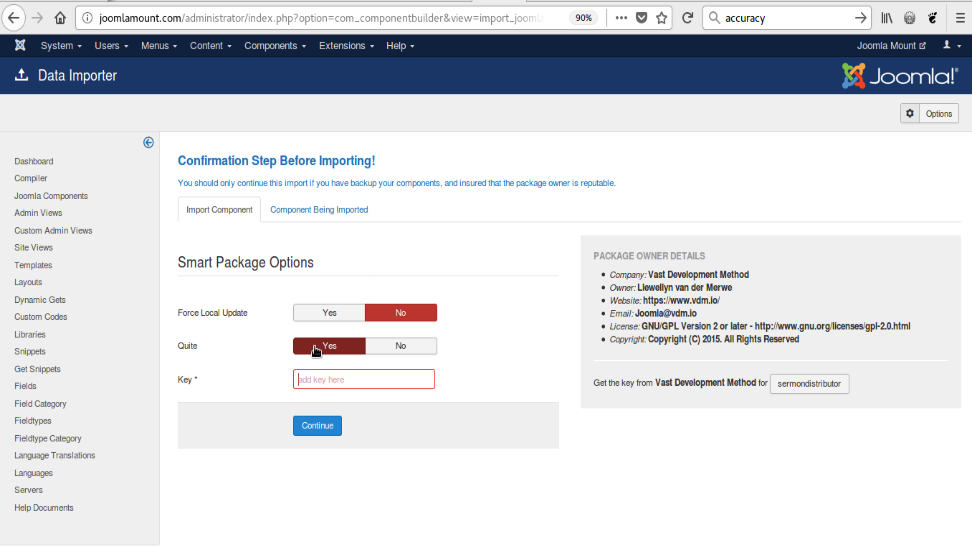
{"action": "mouse_move", "coordinate": [191, 345]}
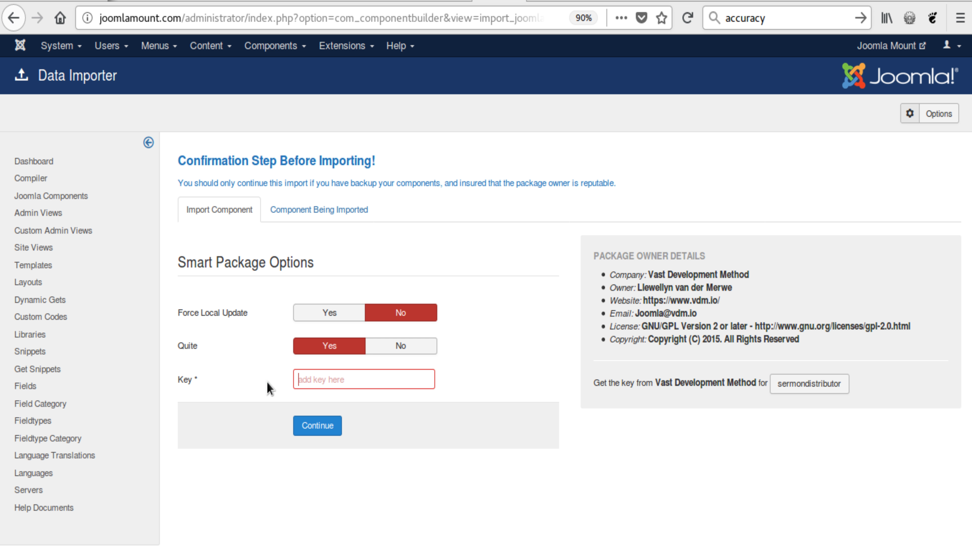
{"action": "mouse_move", "coordinate": [186, 350]}
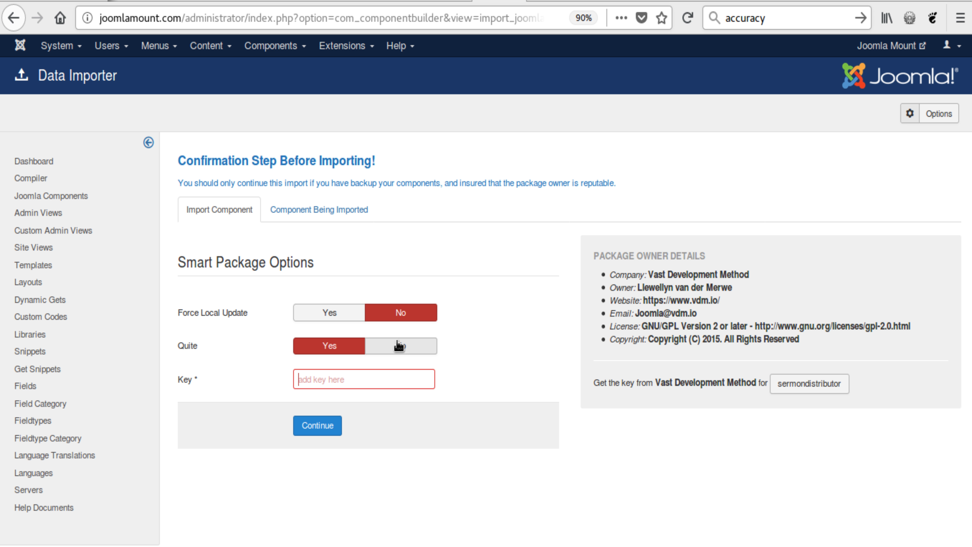
{"action": "left_click", "coordinate": [399, 346]}
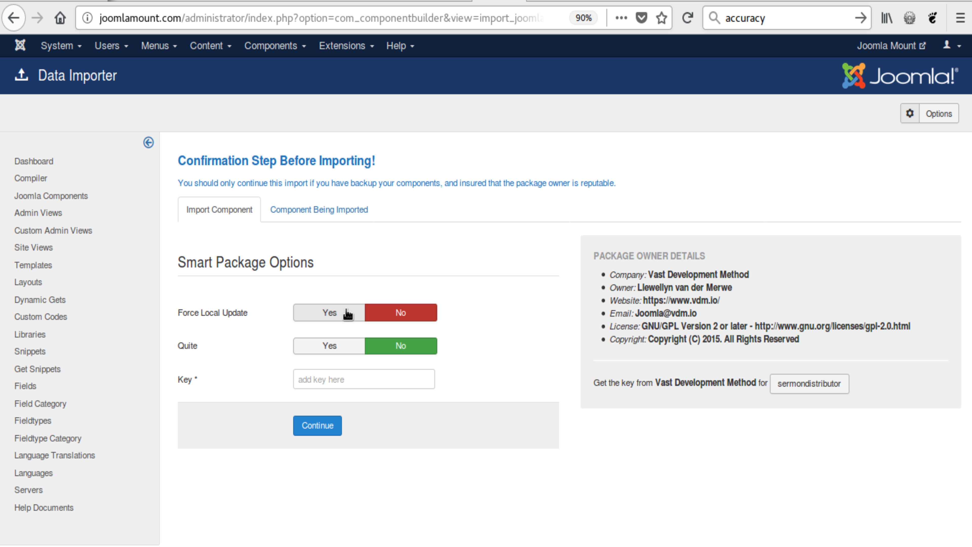
{"action": "left_click", "coordinate": [348, 314]}
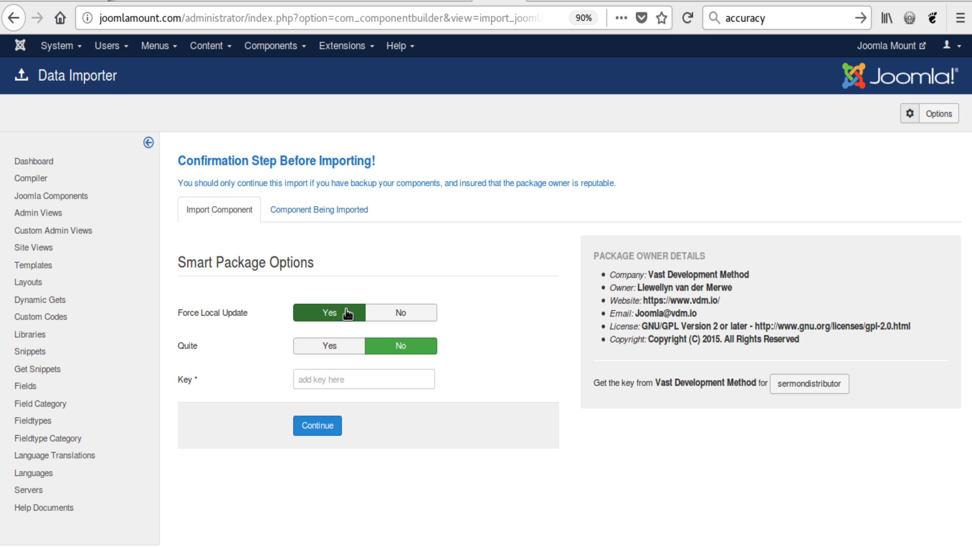
{"action": "left_click", "coordinate": [329, 427]}
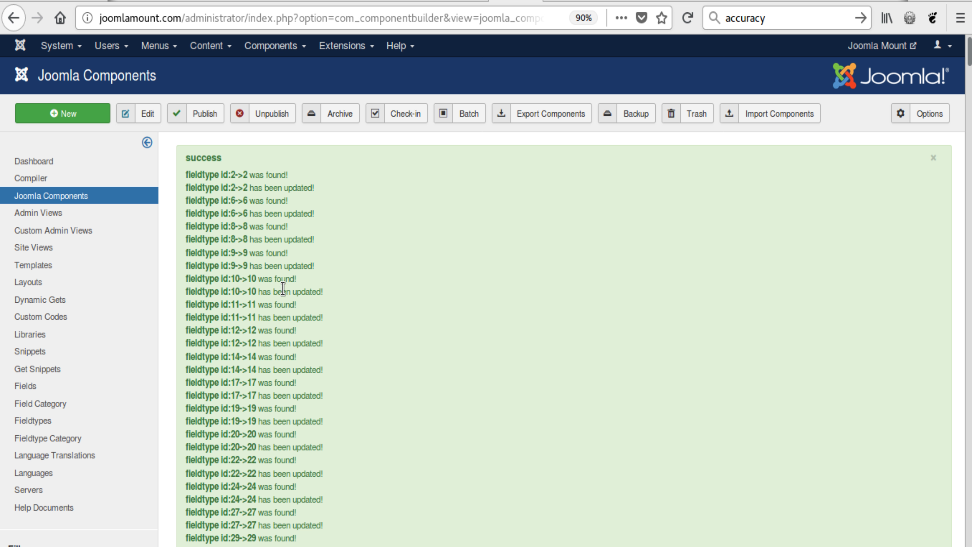
Examine the import log from the fieldtype entries down to the closing message and the component list.
{"action": "scroll", "coordinate": [239, 217], "scroll_direction": "down", "scroll_amount": 1}
{"action": "scroll", "coordinate": [296, 297], "scroll_direction": "down", "scroll_amount": 10}
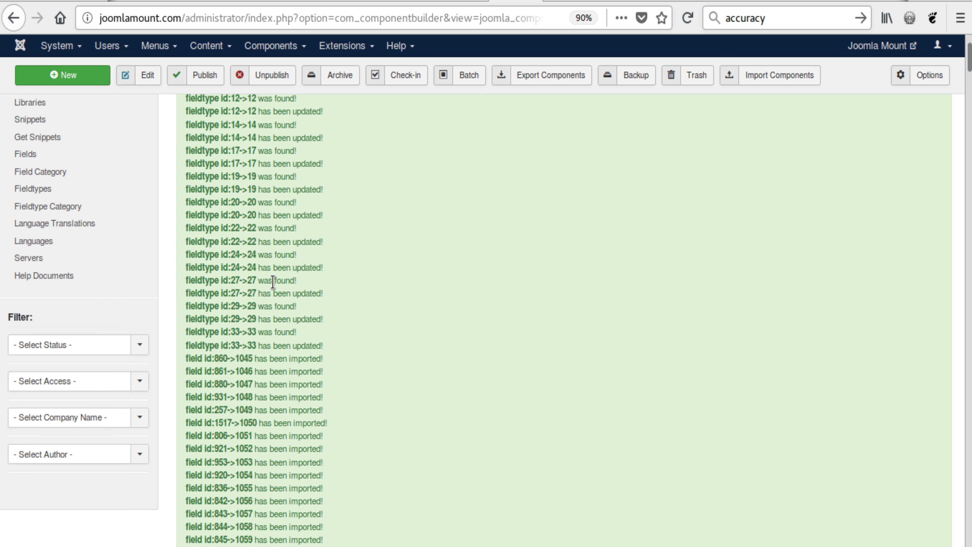
{"action": "scroll", "coordinate": [299, 309], "scroll_direction": "up", "scroll_amount": 12}
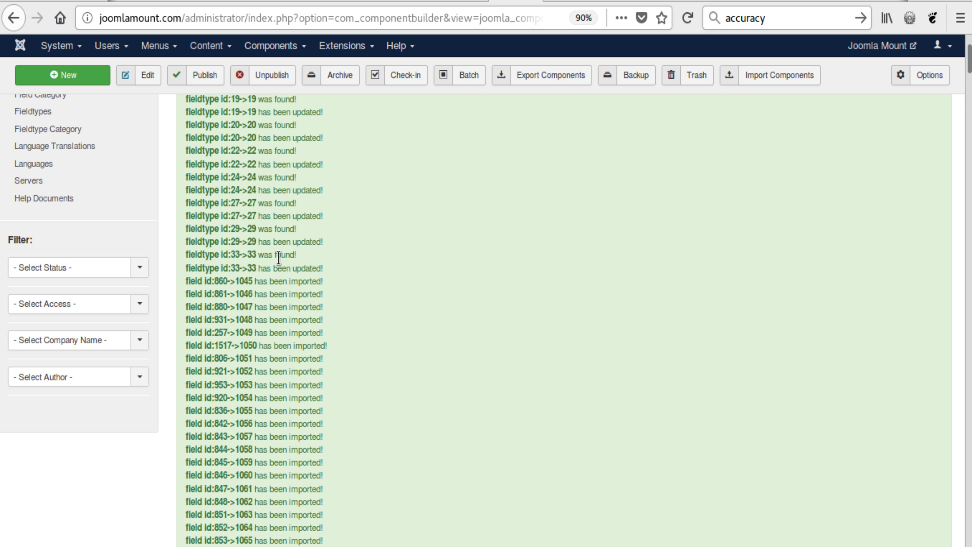
{"action": "left_click_drag", "start_coordinate": [249, 175], "coordinate": [320, 190]}
{"action": "left_click", "coordinate": [281, 182]}
{"action": "scroll", "coordinate": [320, 230], "scroll_direction": "down", "scroll_amount": 10}
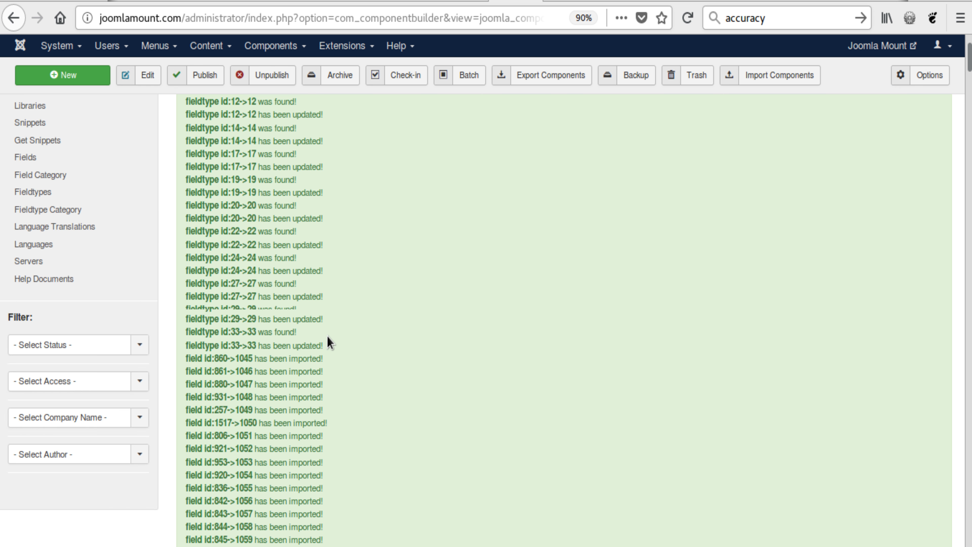
{"action": "left_click_drag", "start_coordinate": [214, 204], "coordinate": [312, 206]}
{"action": "left_click", "coordinate": [253, 206]}
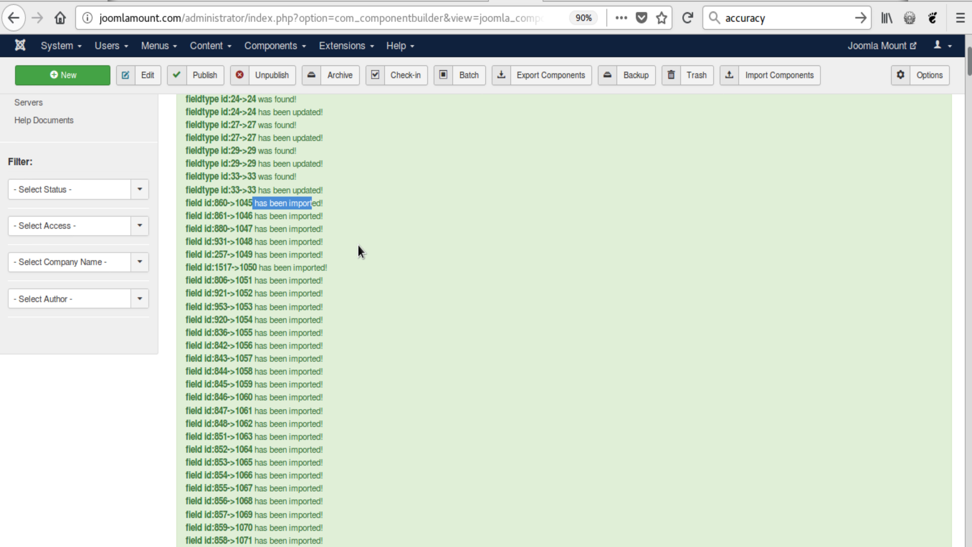
{"action": "scroll", "coordinate": [368, 256], "scroll_direction": "down", "scroll_amount": 20}
{"action": "scroll", "coordinate": [313, 266], "scroll_direction": "down", "scroll_amount": 20}
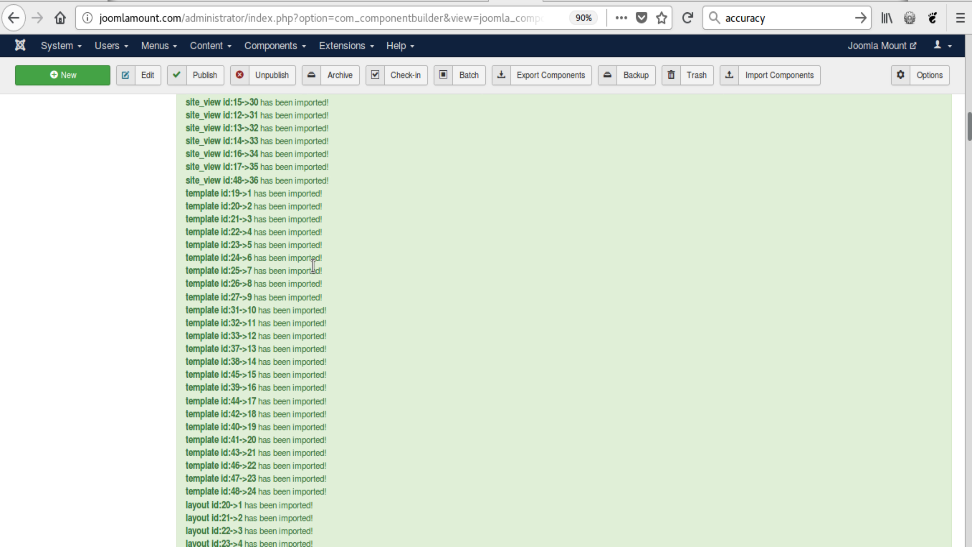
{"action": "scroll", "coordinate": [313, 265], "scroll_direction": "down", "scroll_amount": 20}
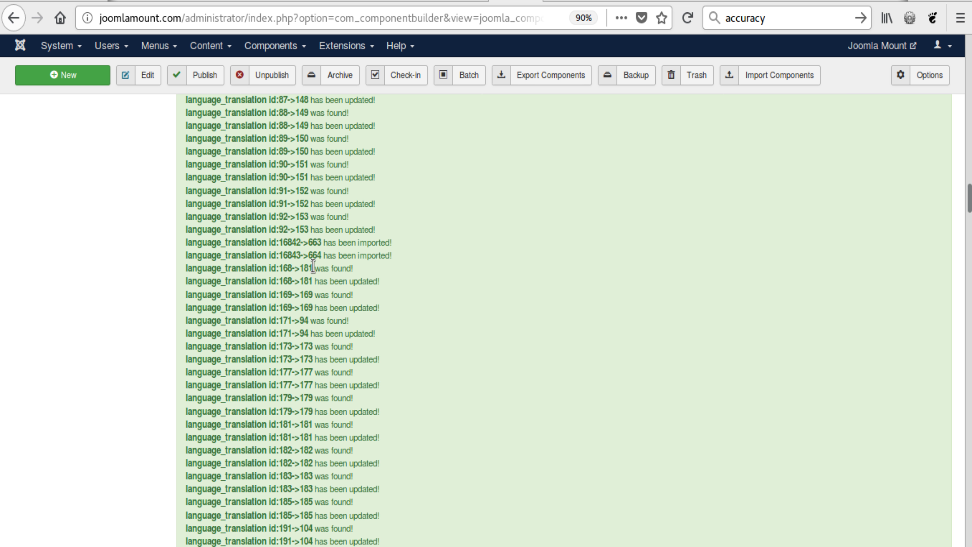
{"action": "scroll", "coordinate": [313, 265], "scroll_direction": "down", "scroll_amount": 20}
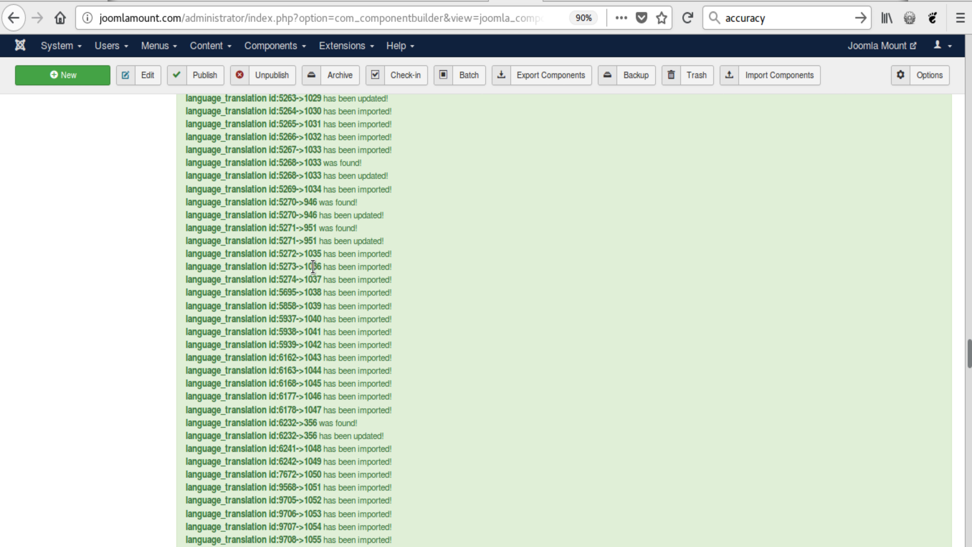
{"action": "scroll", "coordinate": [367, 307], "scroll_direction": "down", "scroll_amount": 20}
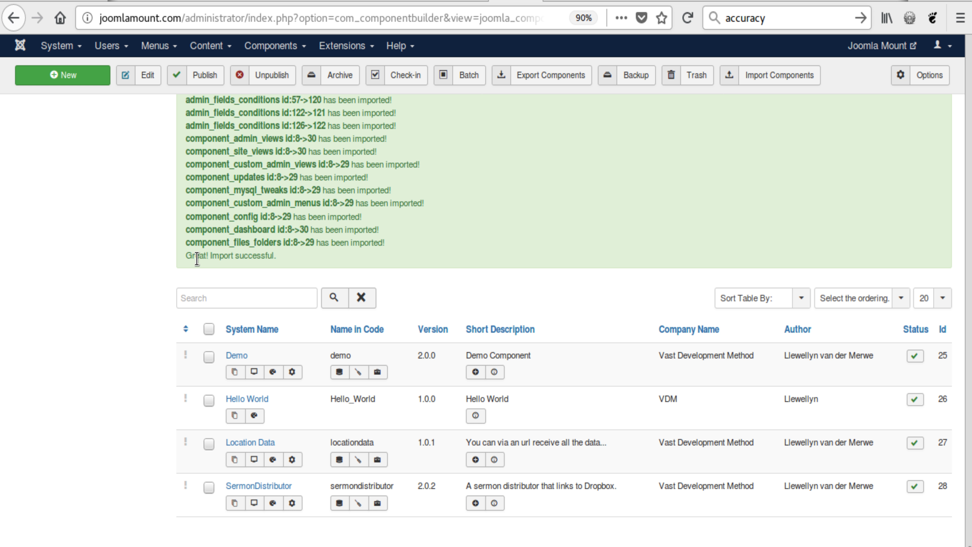
{"action": "left_click_drag", "start_coordinate": [189, 255], "coordinate": [167, 256]}
{"action": "left_click", "coordinate": [325, 256]}
{"action": "triple_click", "coordinate": [225, 255]}
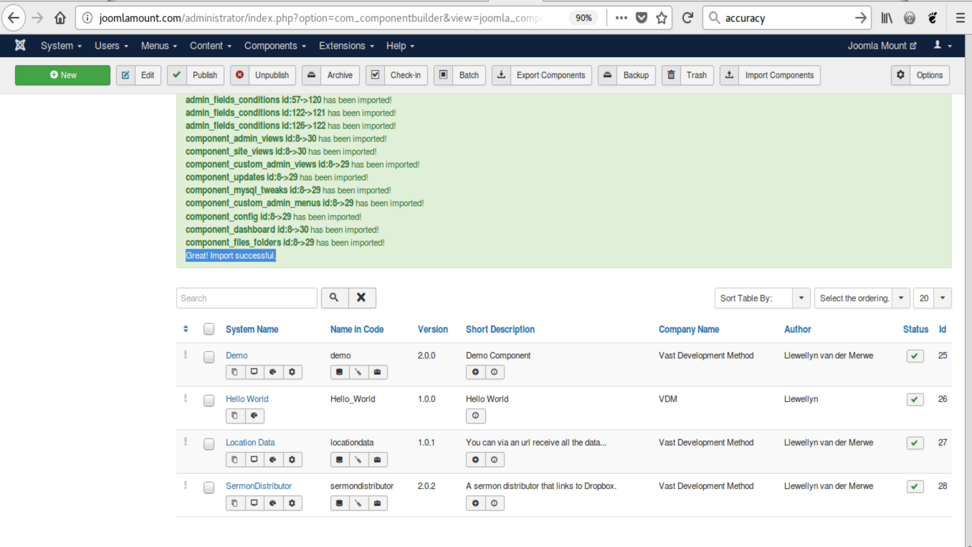
{"action": "mouse_move", "coordinate": [970, 546]}
{"action": "left_mouse_down"}
{"action": "mouse_move", "coordinate": [970, 400]}
{"action": "mouse_move", "coordinate": [969, 546]}
{"action": "left_mouse_up"}
{"action": "left_click", "coordinate": [464, 282]}
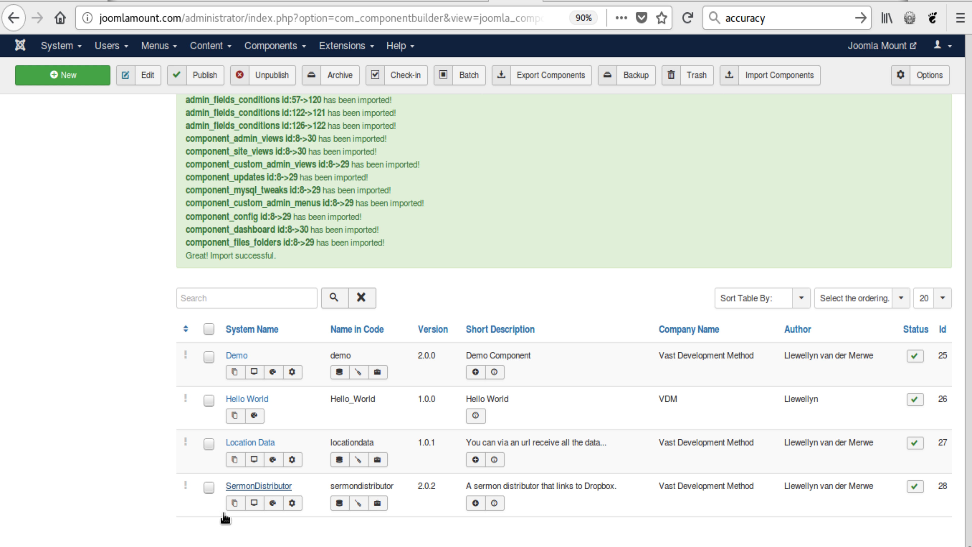
Set the SermonDistributor component's Licensing Template to vdm.txt, then save and close it.
{"action": "left_click", "coordinate": [237, 487]}
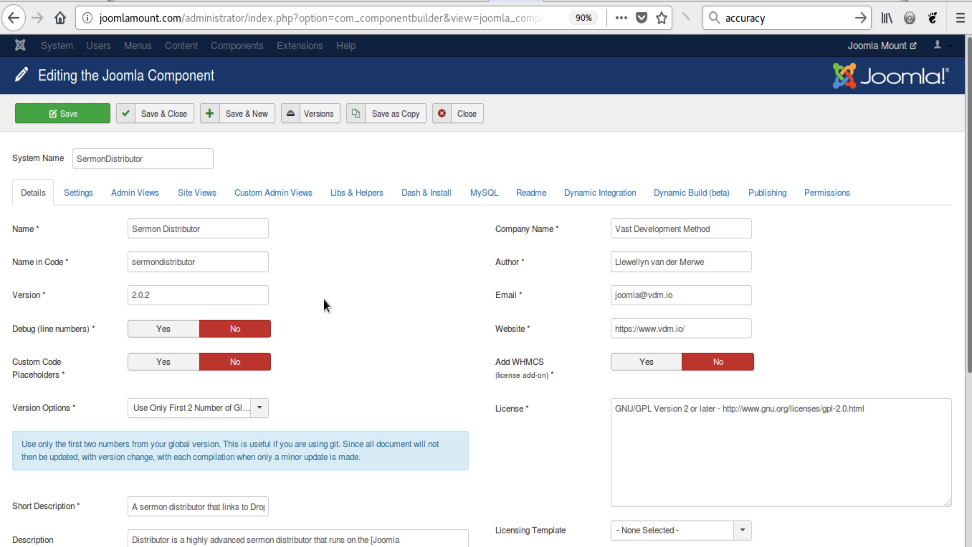
{"action": "scroll", "coordinate": [549, 287], "scroll_direction": "down", "scroll_amount": 5}
{"action": "scroll", "coordinate": [527, 340], "scroll_direction": "up", "scroll_amount": 5}
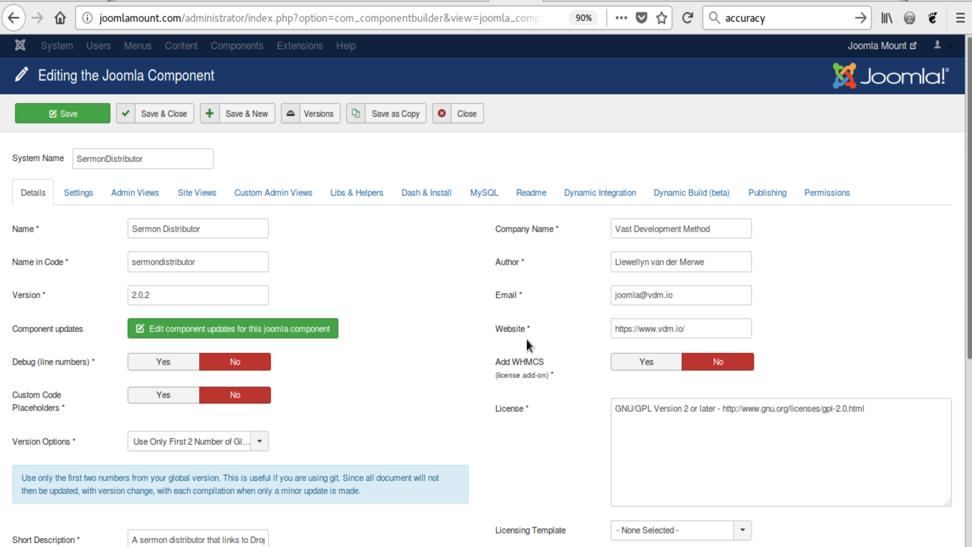
{"action": "scroll", "coordinate": [535, 379], "scroll_direction": "down", "scroll_amount": 3}
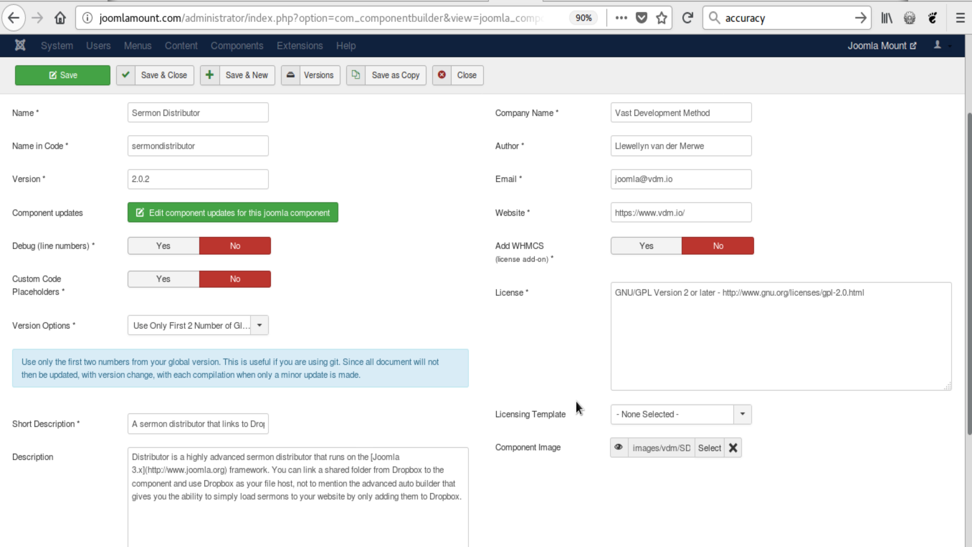
{"action": "left_click", "coordinate": [653, 413]}
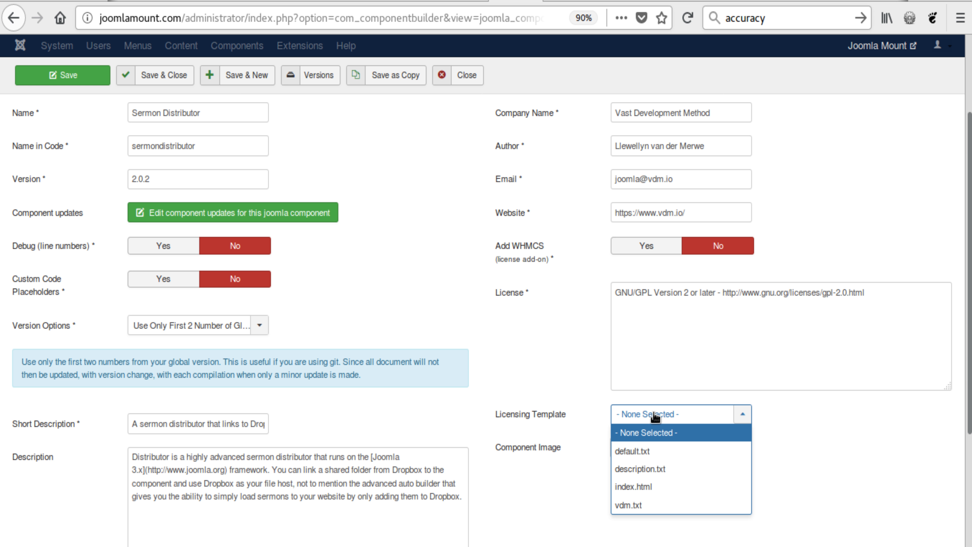
{"action": "left_click", "coordinate": [640, 511]}
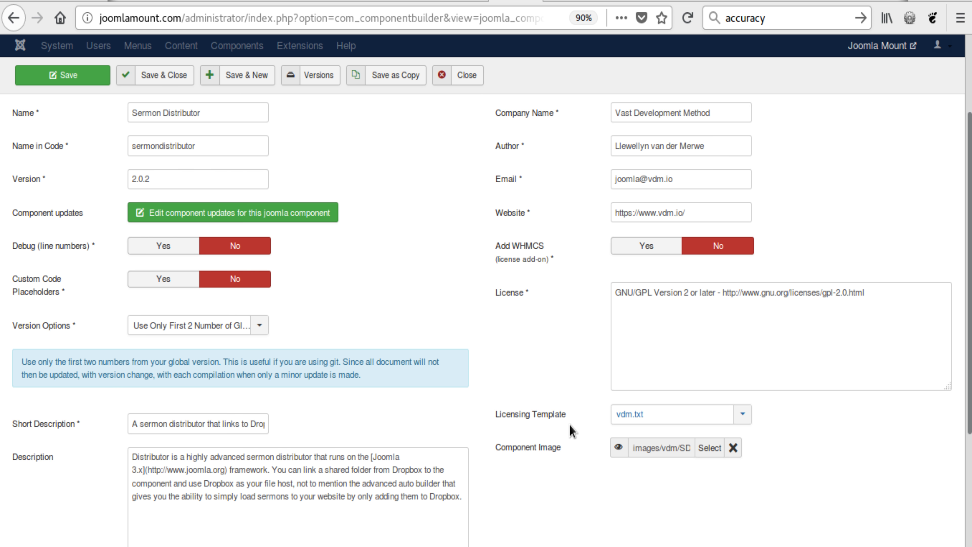
{"action": "scroll", "coordinate": [443, 332], "scroll_direction": "up", "scroll_amount": 3}
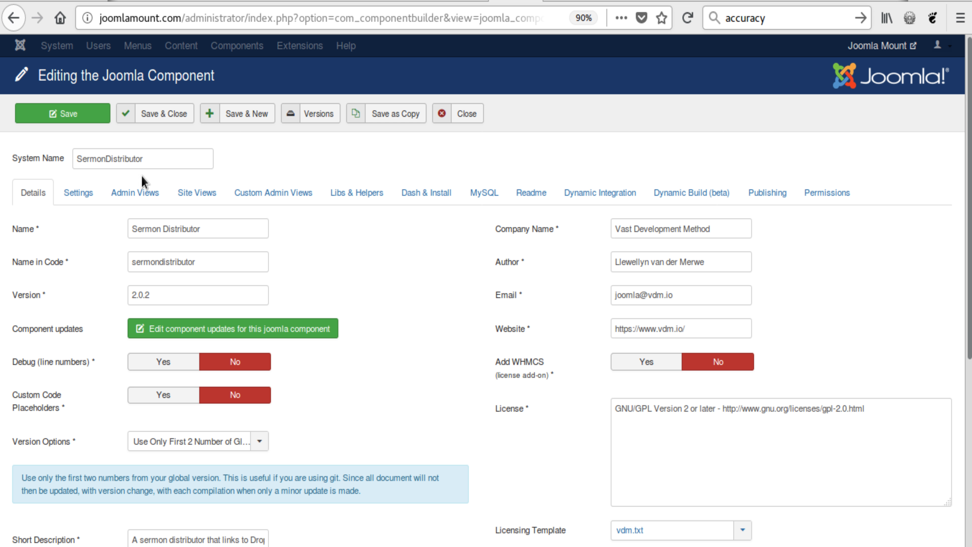
{"action": "left_click", "coordinate": [79, 192]}
{"action": "left_click", "coordinate": [153, 114]}
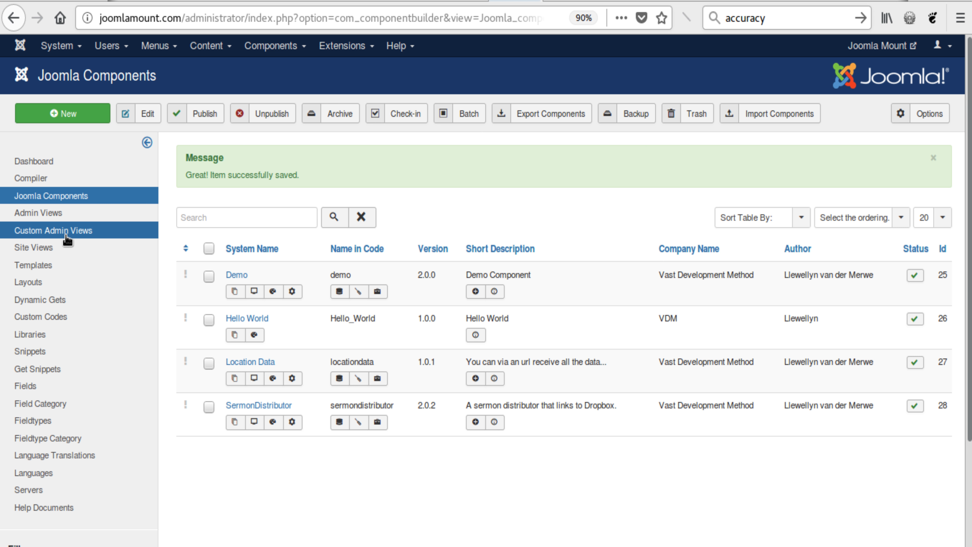
Compile the SermonDistributor component with the default compiler options.
{"action": "left_click", "coordinate": [44, 179]}
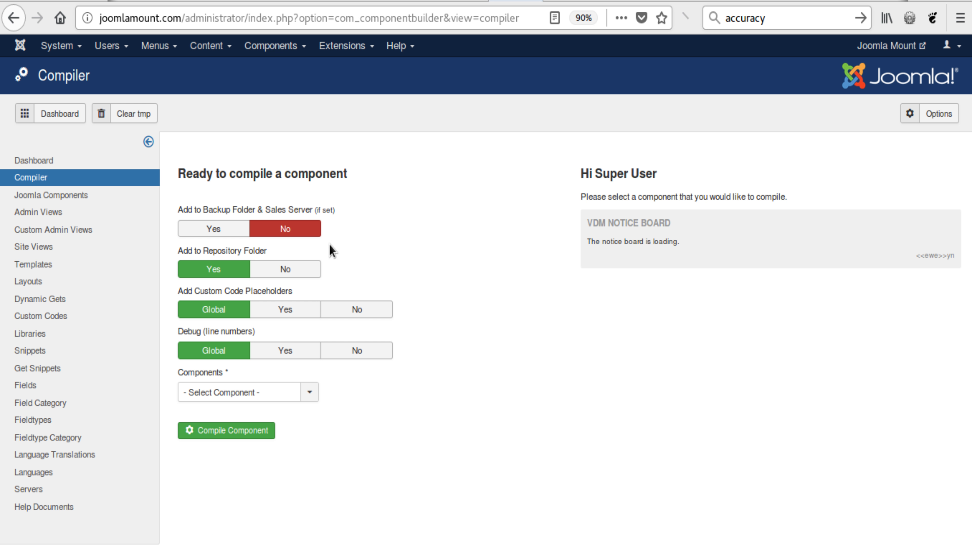
{"action": "left_click", "coordinate": [251, 394]}
{"action": "left_click", "coordinate": [229, 429]}
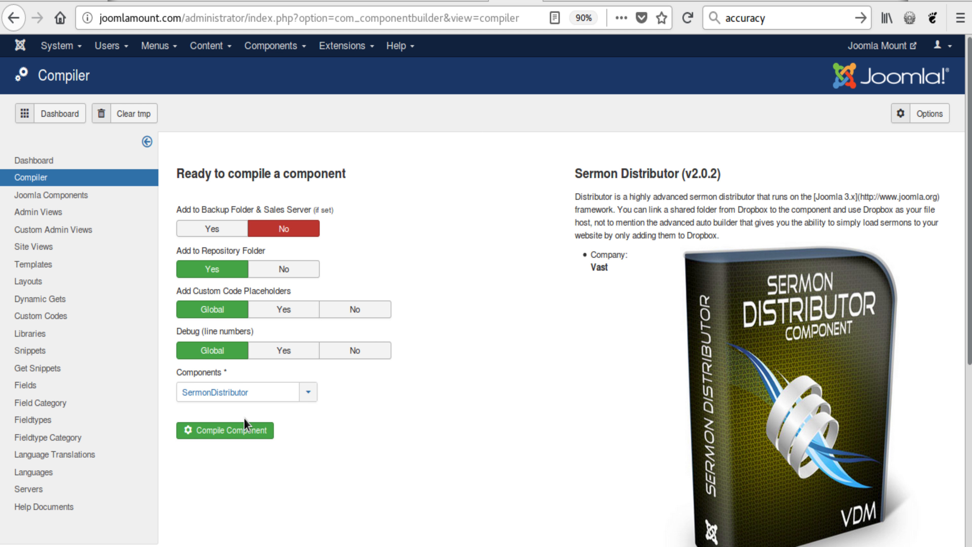
{"action": "left_click", "coordinate": [226, 430]}
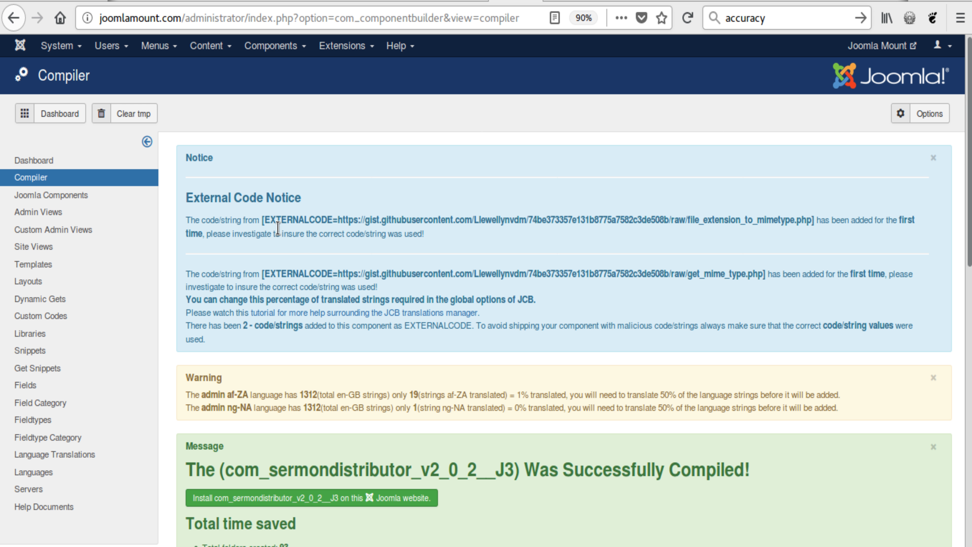
Examine the External Code Notice entries for the two gist code strings and the closing advice about verifying EXTERNALCODE values.
{"action": "left_click_drag", "start_coordinate": [260, 221], "coordinate": [804, 227]}
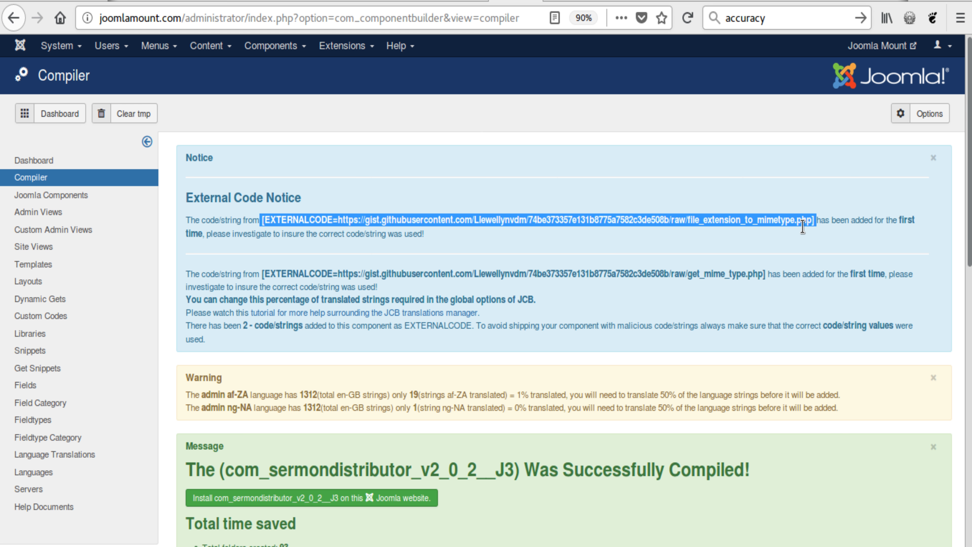
{"action": "left_click", "coordinate": [771, 241]}
{"action": "left_click_drag", "start_coordinate": [264, 221], "coordinate": [812, 222]}
{"action": "left_click", "coordinate": [369, 217]}
{"action": "left_click", "coordinate": [788, 251]}
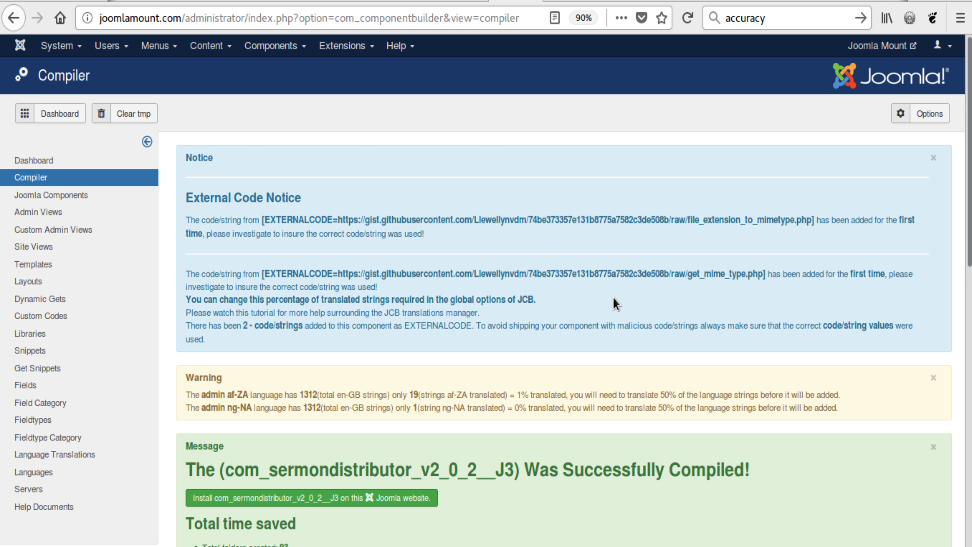
{"action": "scroll", "coordinate": [613, 297], "scroll_direction": "down", "scroll_amount": 2}
{"action": "scroll", "coordinate": [613, 293], "scroll_direction": "down", "scroll_amount": 1}
{"action": "left_click_drag", "start_coordinate": [183, 327], "coordinate": [213, 333]}
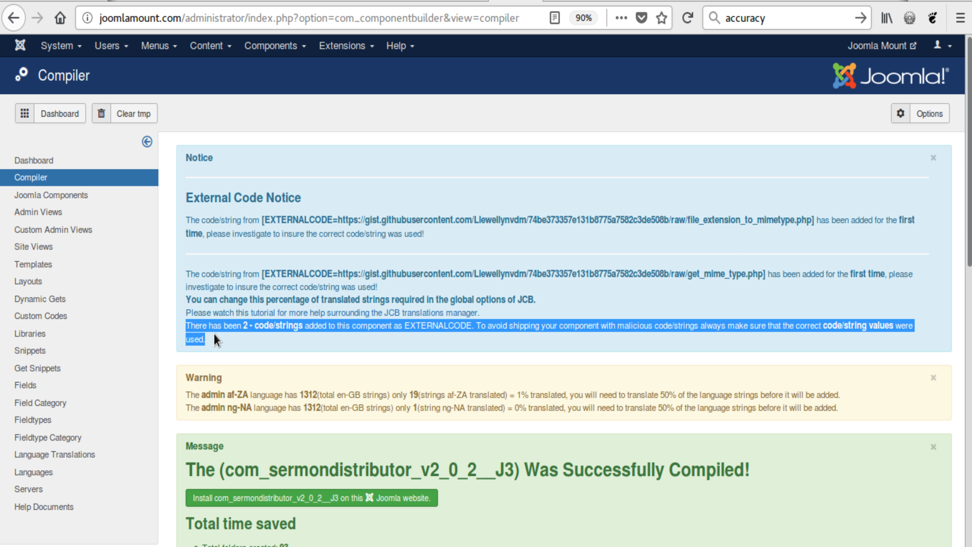
{"action": "left_click", "coordinate": [234, 340]}
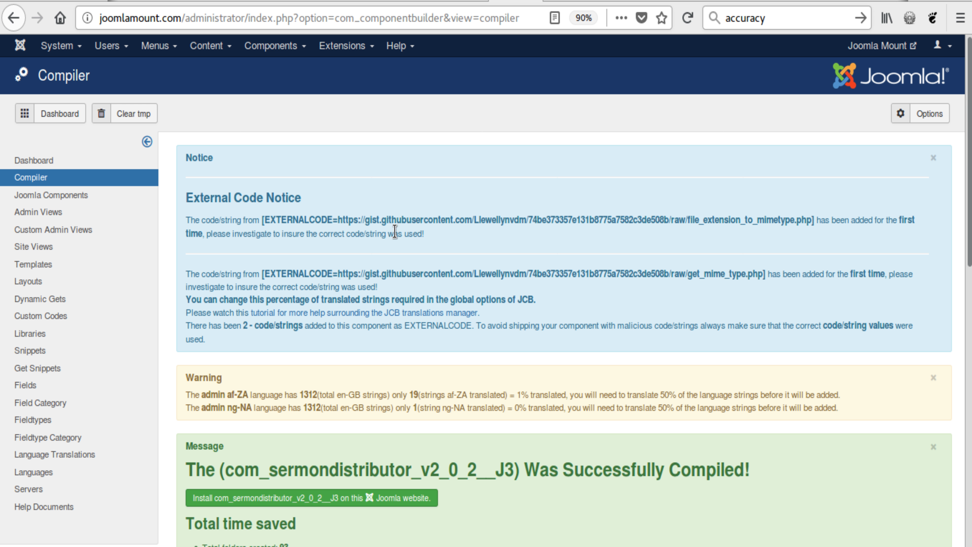
Install the compiled com_sermondistributor_v2_0_2__J3 on this Joomla website and open the Sermon Distributor dashboard.
{"action": "scroll", "coordinate": [551, 345], "scroll_direction": "down", "scroll_amount": 3}
{"action": "scroll", "coordinate": [561, 296], "scroll_direction": "down", "scroll_amount": 5}
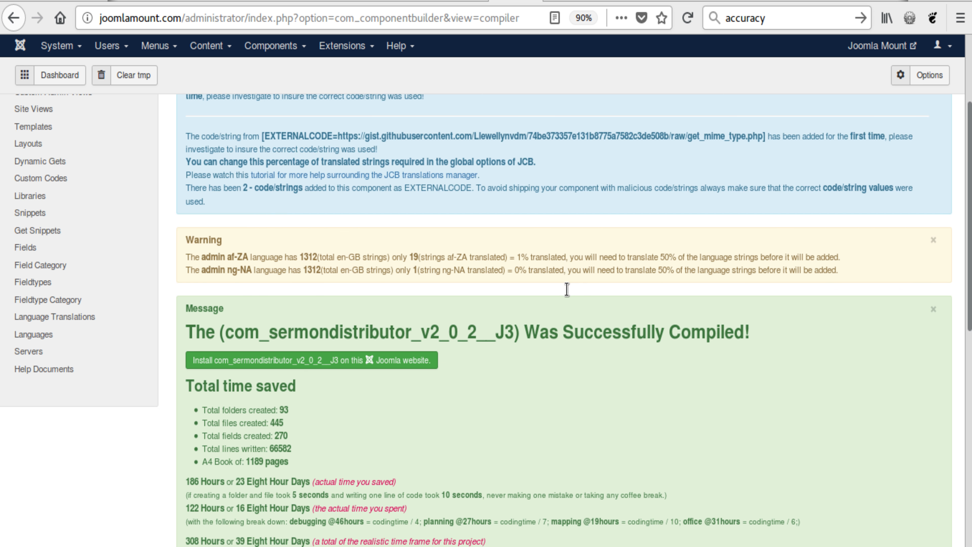
{"action": "left_click", "coordinate": [367, 266]}
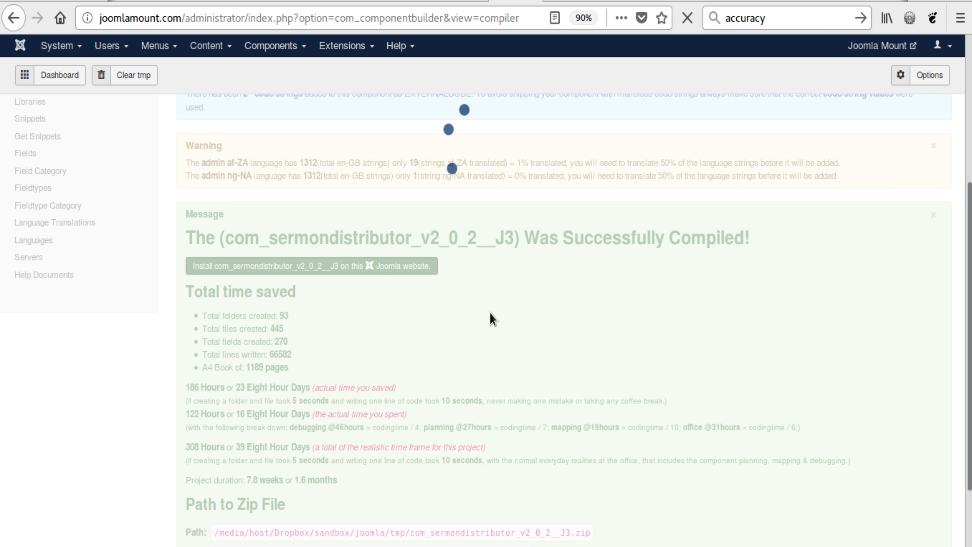
{"action": "left_click", "coordinate": [274, 47]}
{"action": "left_click", "coordinate": [290, 87]}
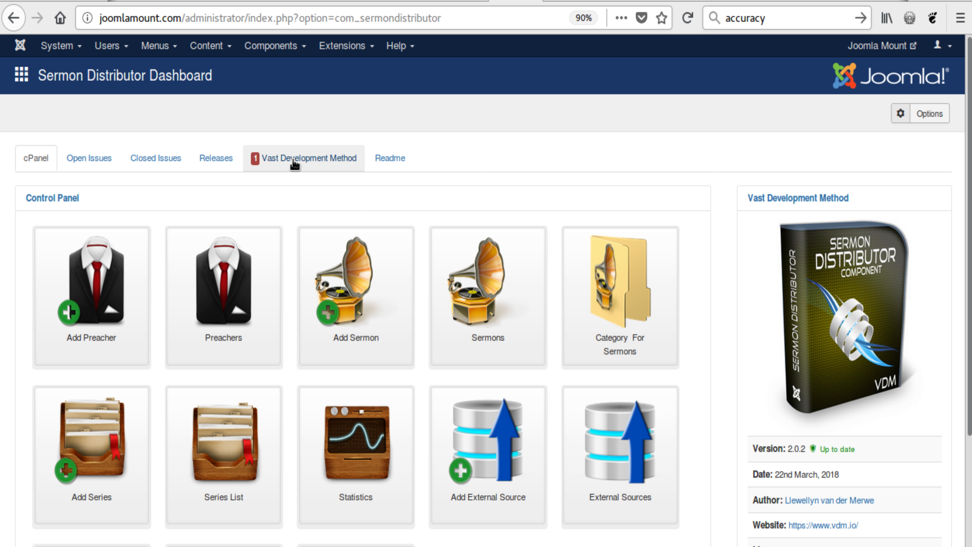
Look through the Sermon Distributor dashboard's control panel, releases, closed issues and open issues, ending on the control panel.
{"action": "scroll", "coordinate": [390, 275], "scroll_direction": "down", "scroll_amount": 3}
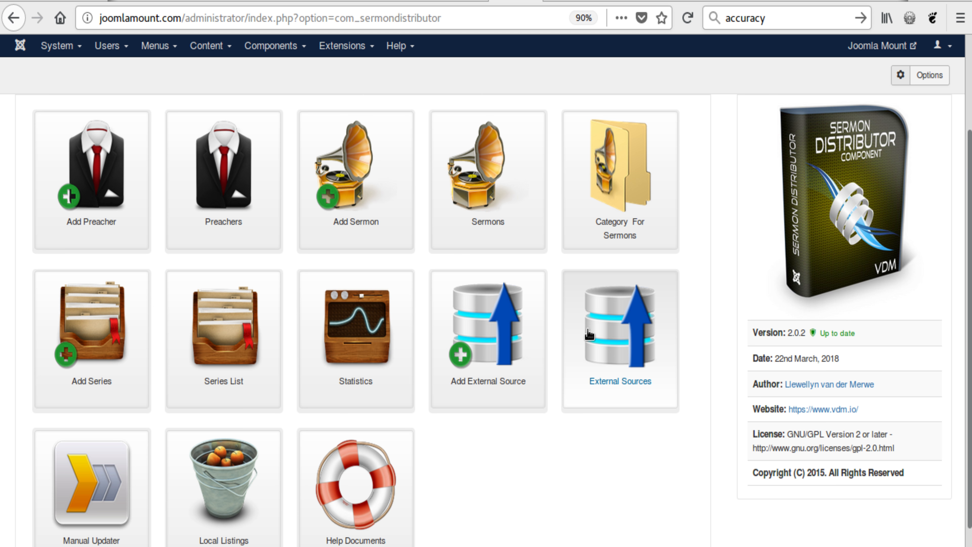
{"action": "scroll", "coordinate": [585, 329], "scroll_direction": "down", "scroll_amount": 2}
{"action": "scroll", "coordinate": [543, 445], "scroll_direction": "up", "scroll_amount": 5}
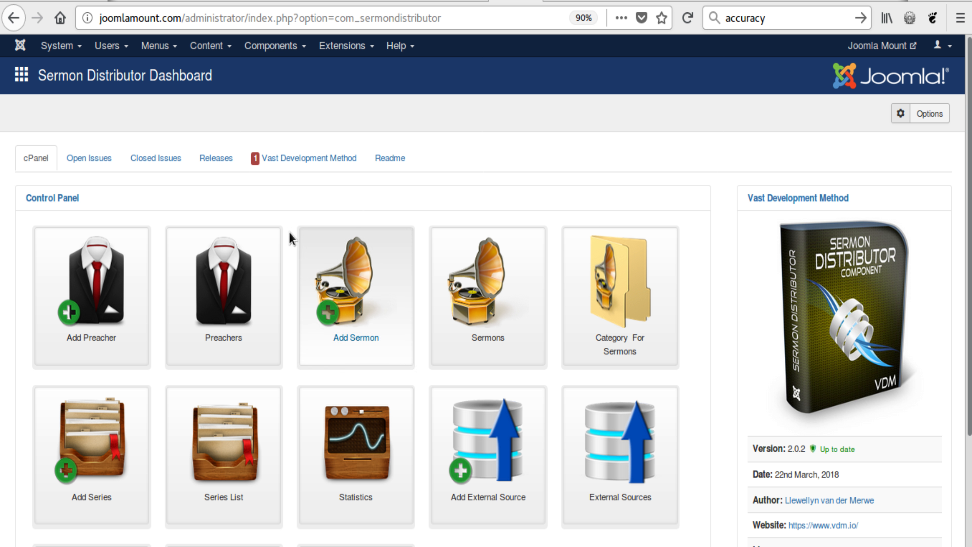
{"action": "left_click", "coordinate": [225, 166]}
{"action": "left_click", "coordinate": [170, 164]}
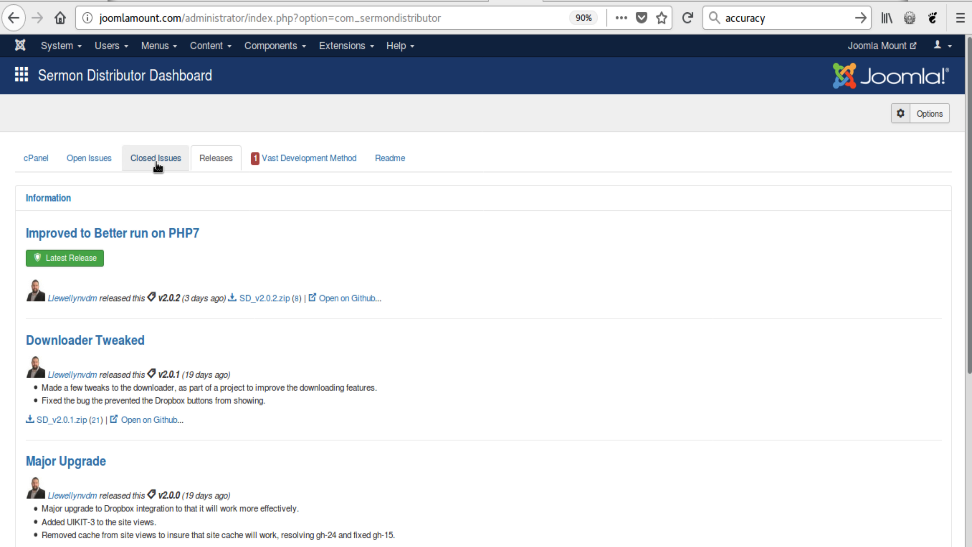
{"action": "left_click", "coordinate": [89, 169]}
{"action": "left_click", "coordinate": [53, 169]}
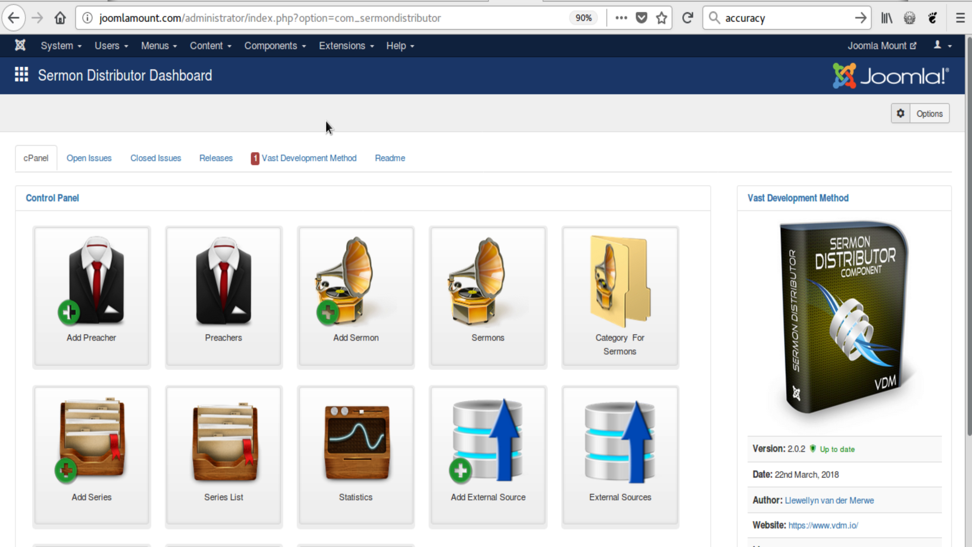
Open Component Builder's data importer from Joomla Components and get the paid Google Plus Profile Feed package from the VDM packages.
{"action": "left_click", "coordinate": [272, 48]}
{"action": "mouse_move", "coordinate": [270, 69]}
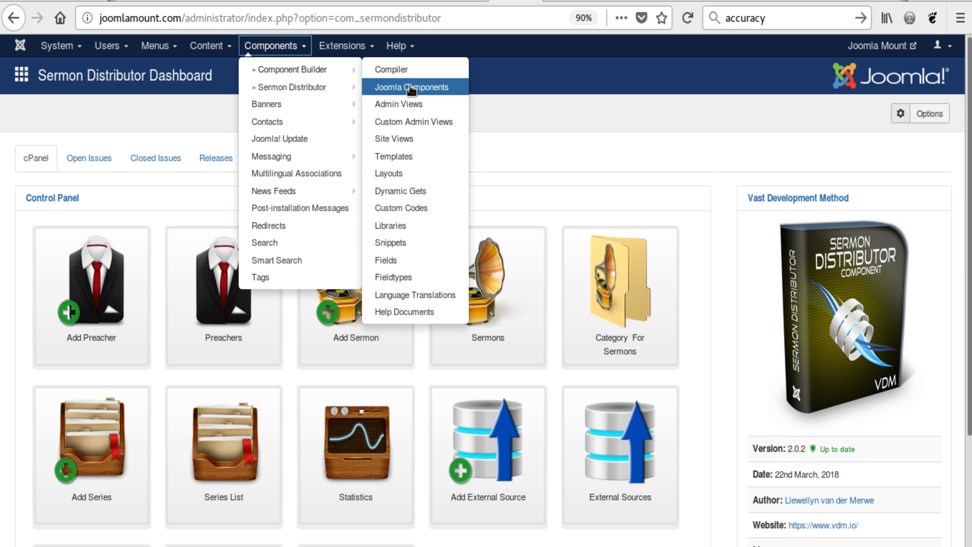
{"action": "left_click", "coordinate": [447, 87]}
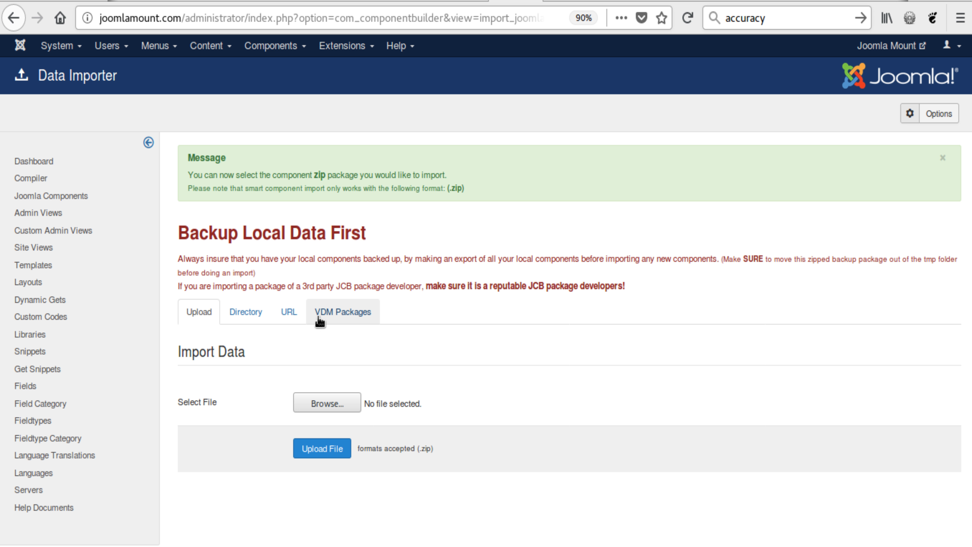
{"action": "left_click", "coordinate": [356, 311]}
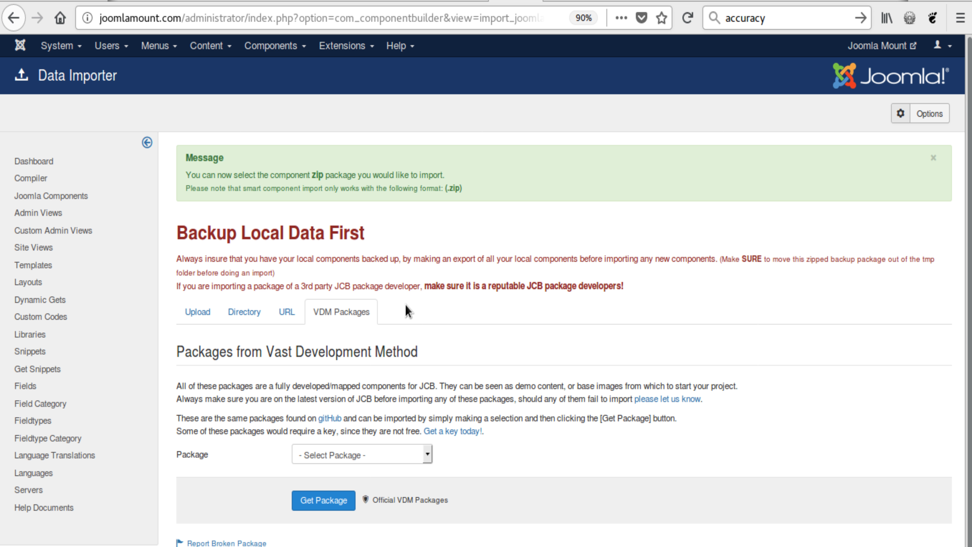
{"action": "left_click", "coordinate": [370, 461]}
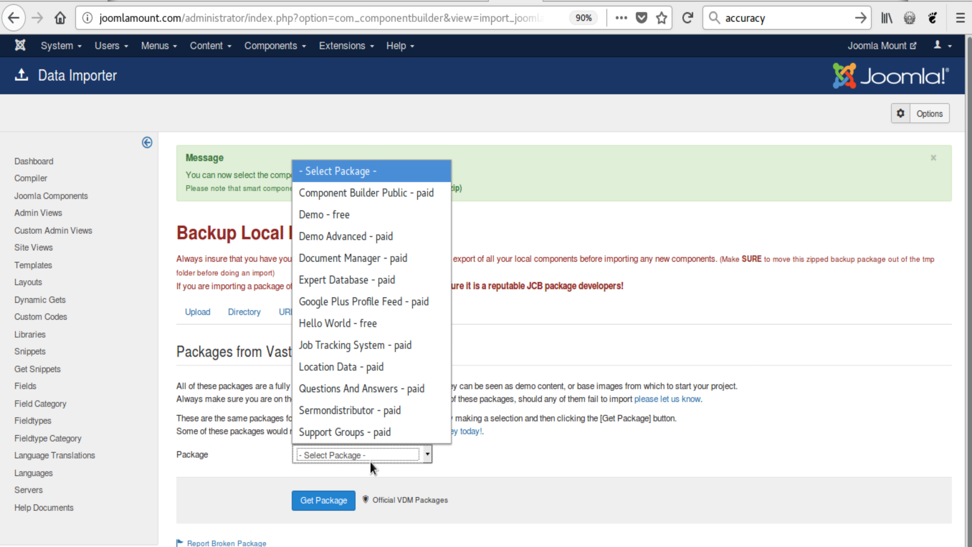
{"action": "left_click", "coordinate": [362, 306]}
{"action": "left_click", "coordinate": [306, 501]}
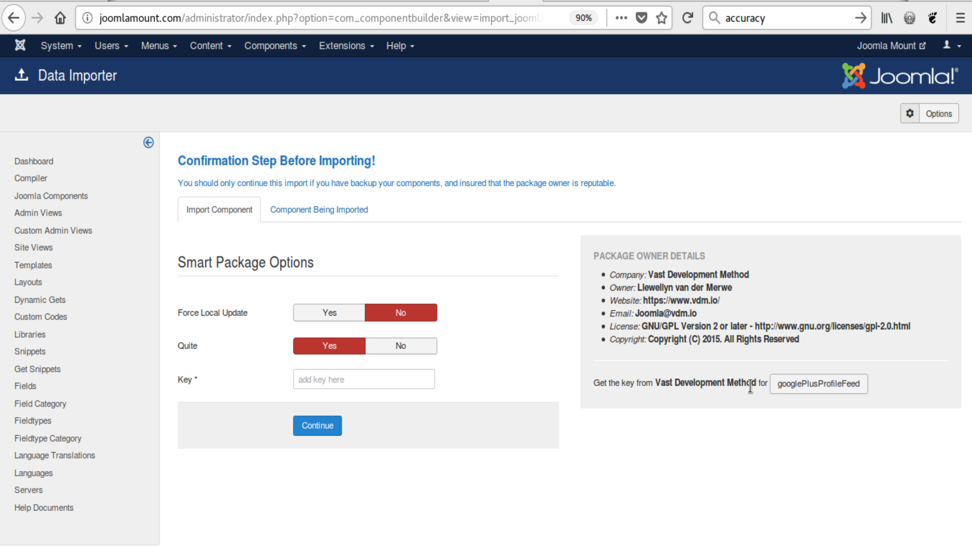
View the purchase page for the googlePlusProfileFeed key, close it, and review the package owner details.
{"action": "left_click", "coordinate": [791, 389]}
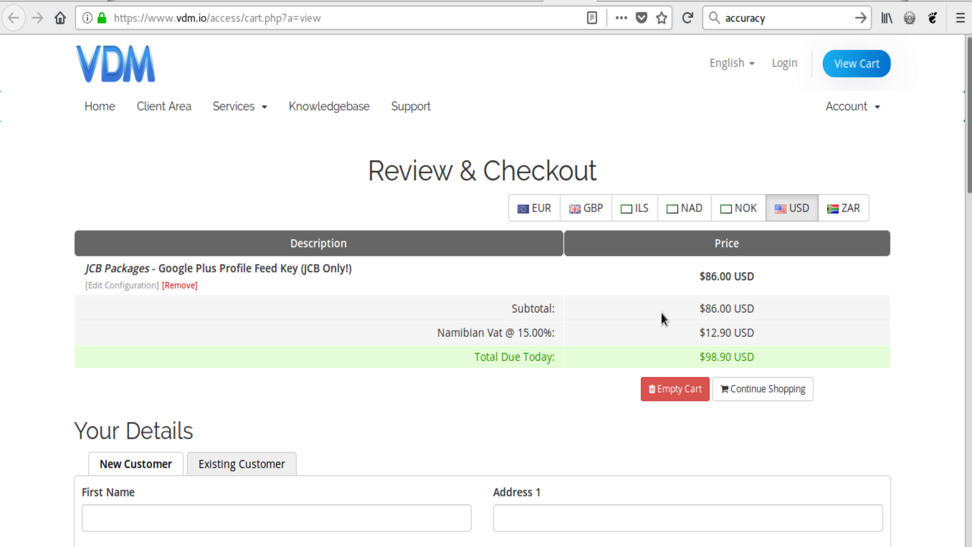
{"action": "key", "text": "ctrl+w"}
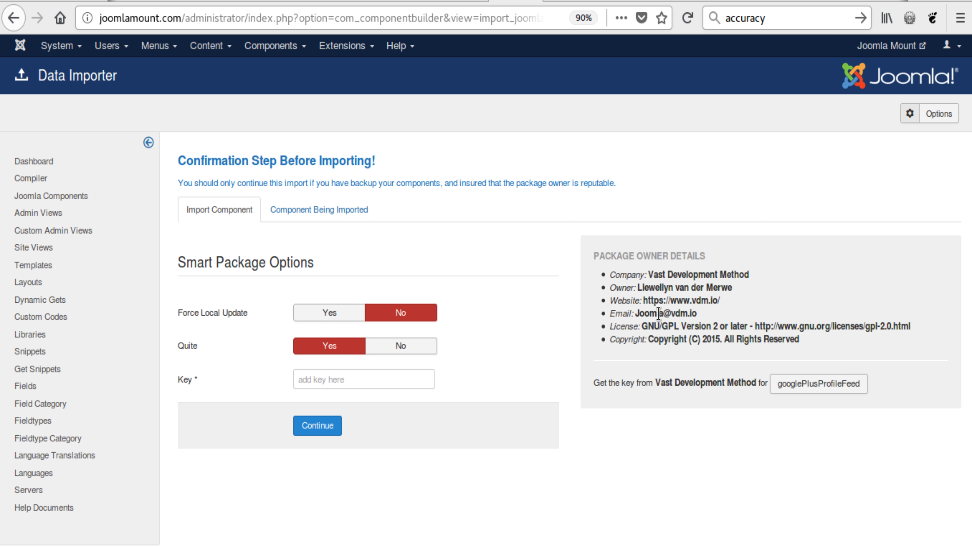
{"action": "left_click_drag", "start_coordinate": [801, 341], "coordinate": [576, 254]}
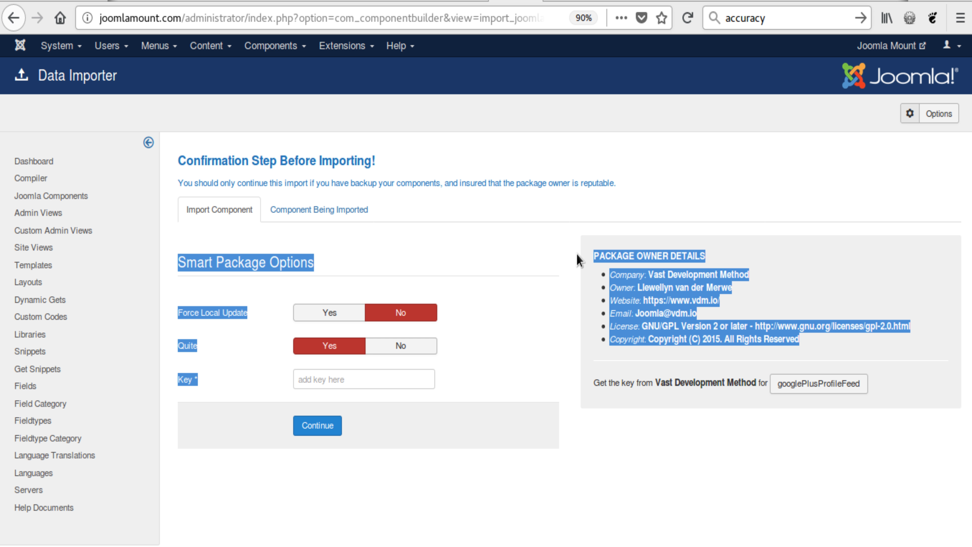
{"action": "left_click", "coordinate": [620, 274]}
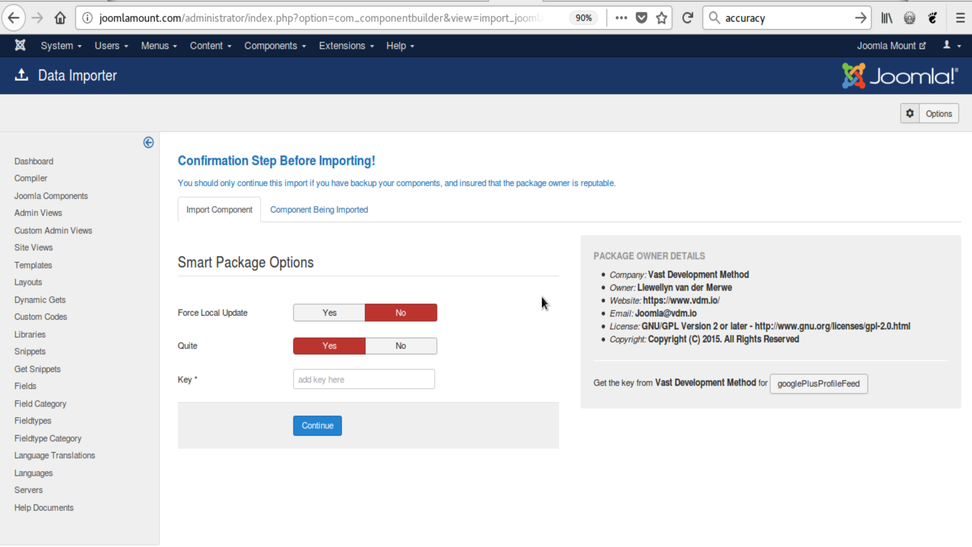